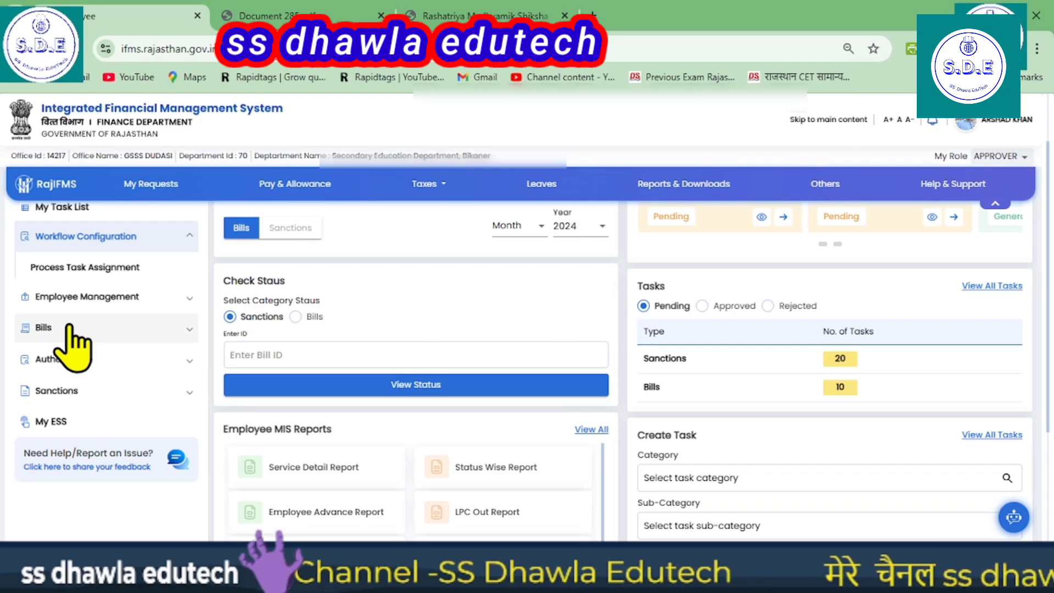
Step: Open the Request Leaves Surrender page in the Sanctions section
{"action": "left_click", "coordinate": [79, 398]}
{"action": "scroll", "coordinate": [83, 354], "scroll_direction": "down", "scroll_amount": 3}
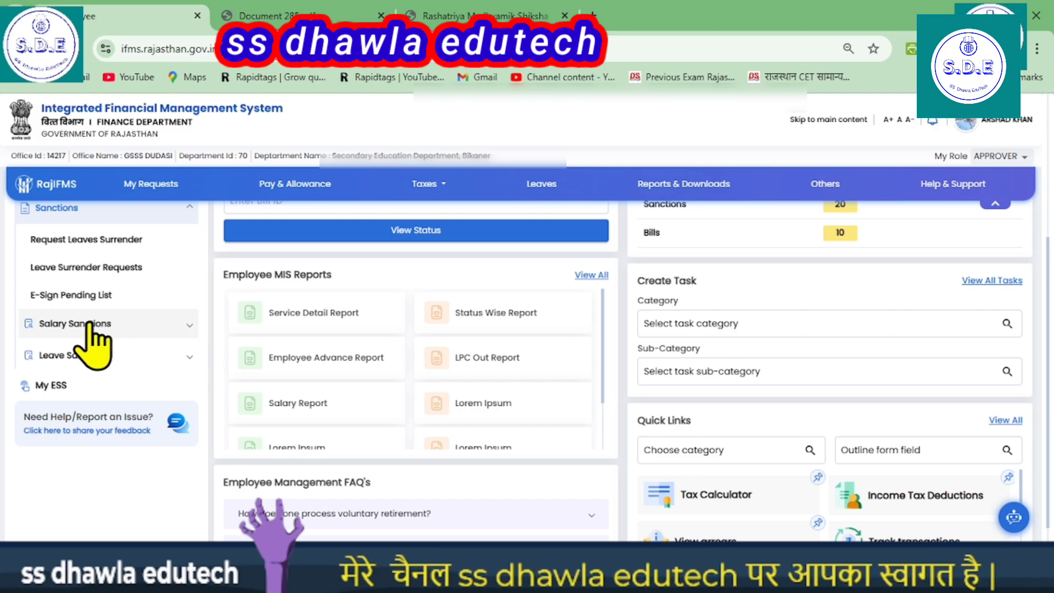
{"action": "left_click", "coordinate": [103, 355]}
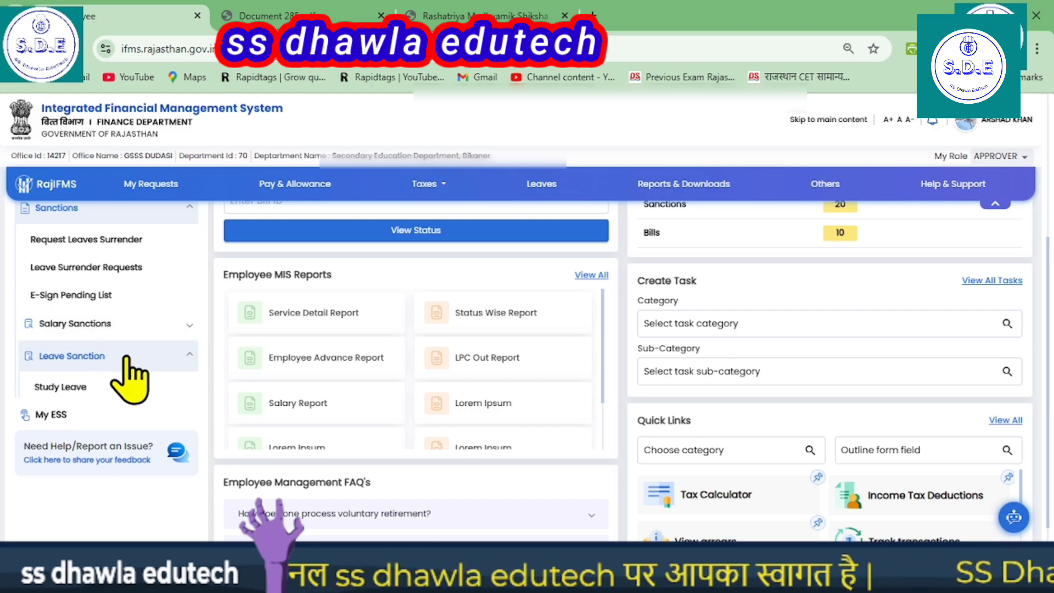
{"action": "left_click", "coordinate": [88, 325]}
{"action": "scroll", "coordinate": [154, 353], "scroll_direction": "down", "scroll_amount": 1}
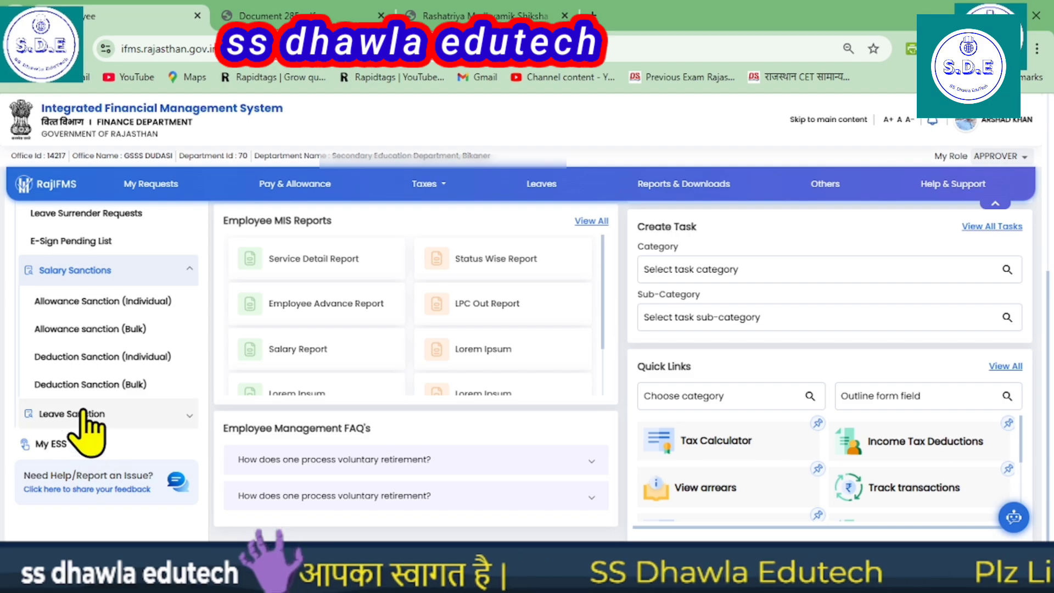
{"action": "scroll", "coordinate": [98, 253], "scroll_direction": "up", "scroll_amount": 1}
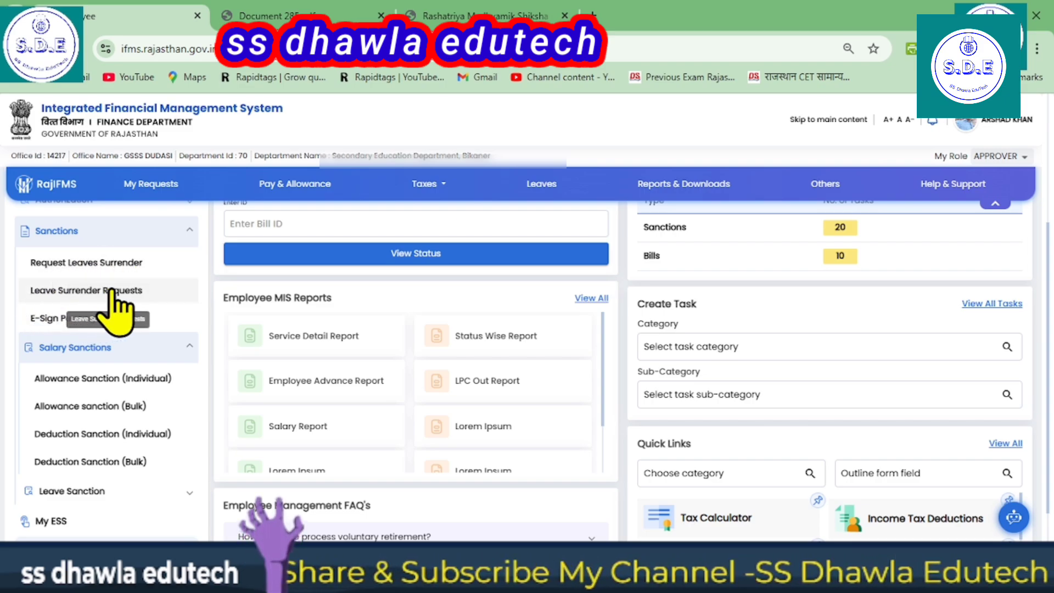
{"action": "left_click", "coordinate": [61, 264]}
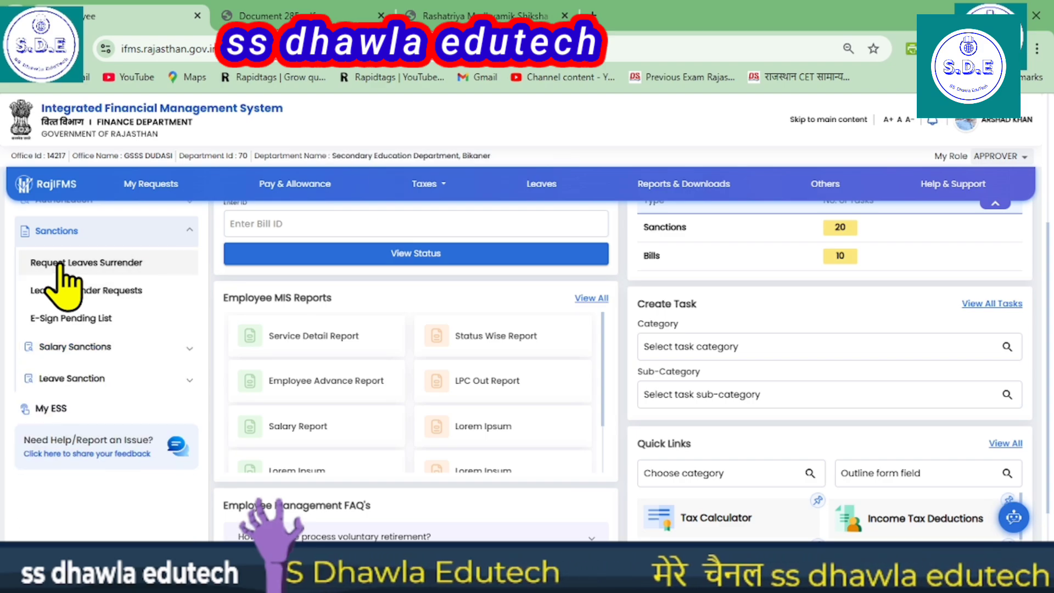
{"action": "left_click", "coordinate": [61, 263]}
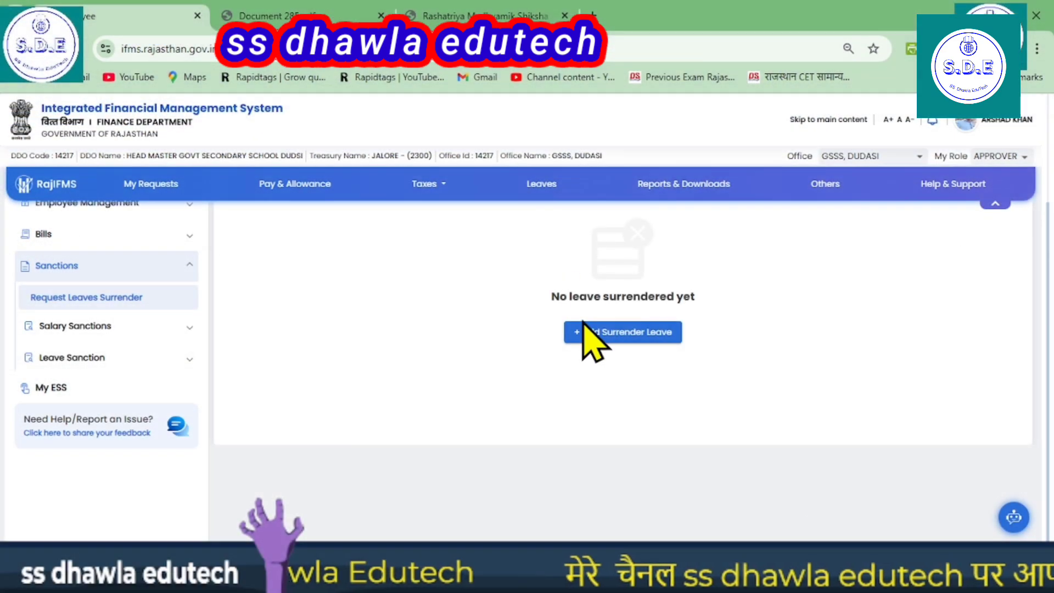
Step: Start a new surrender leave request, search the employee list by the employee's name and add leave for the first matching employee
{"action": "left_click", "coordinate": [608, 335]}
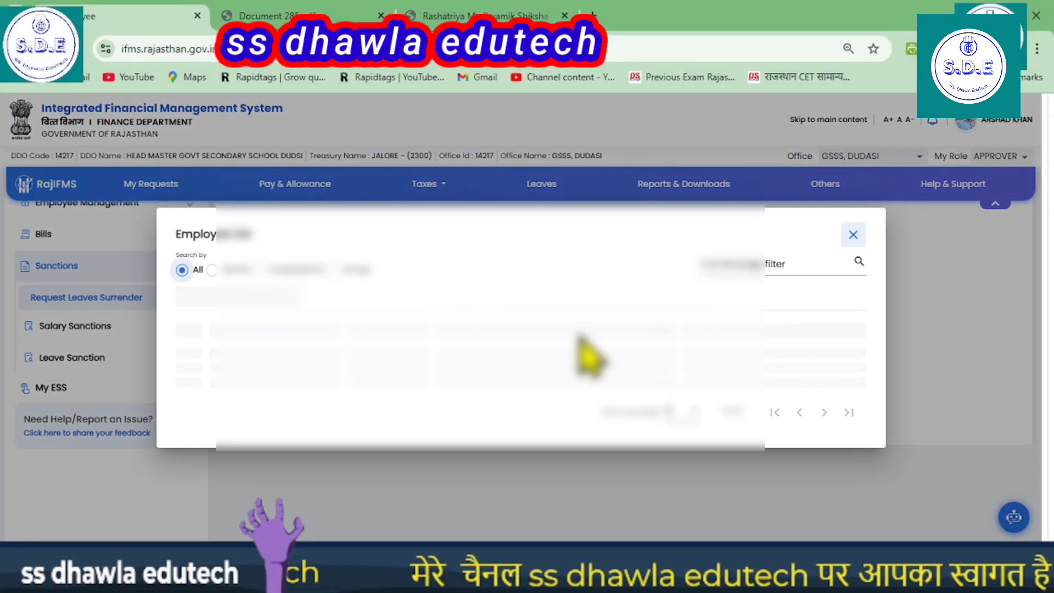
{"action": "left_click", "coordinate": [212, 219]}
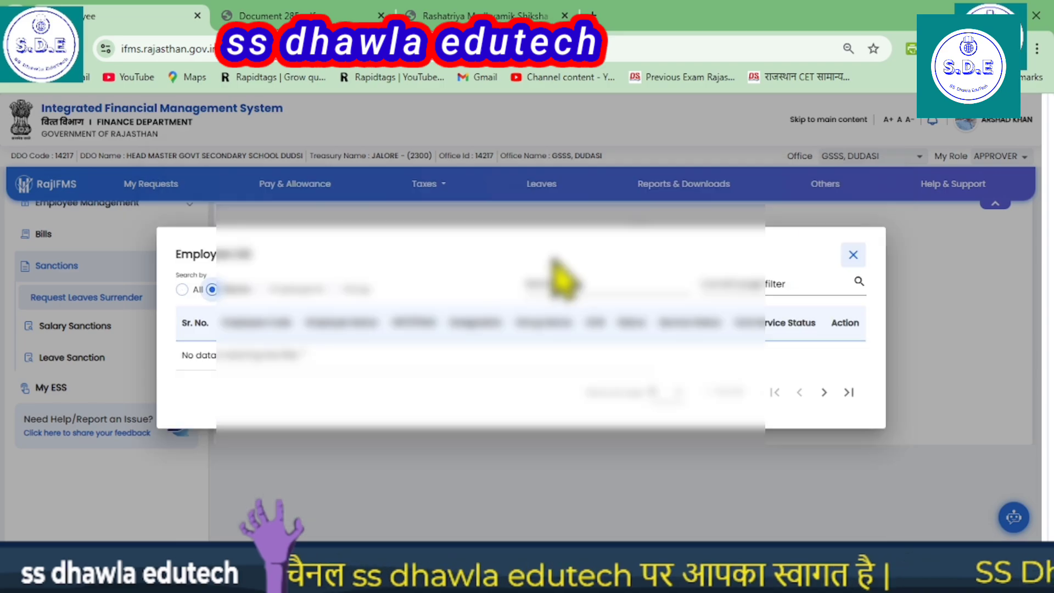
{"action": "left_click", "coordinate": [551, 280]}
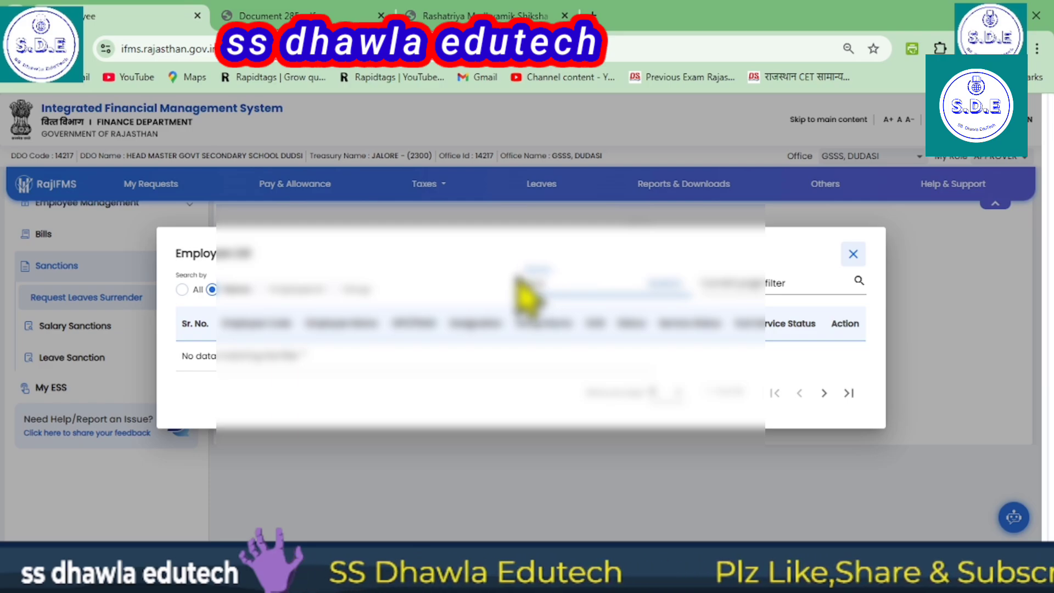
{"action": "left_click", "coordinate": [663, 283]}
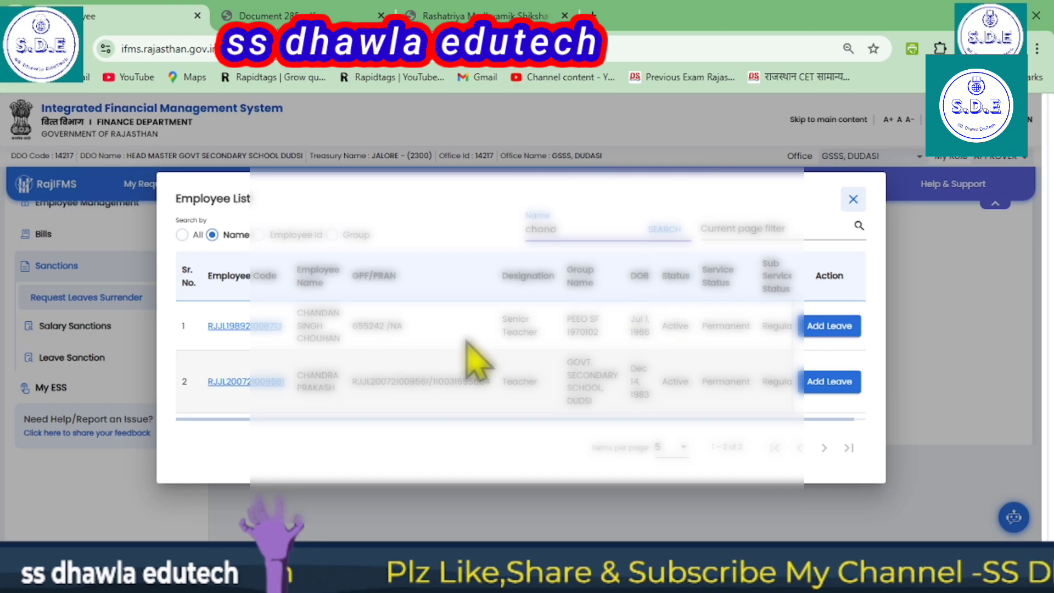
{"action": "left_click", "coordinate": [813, 328]}
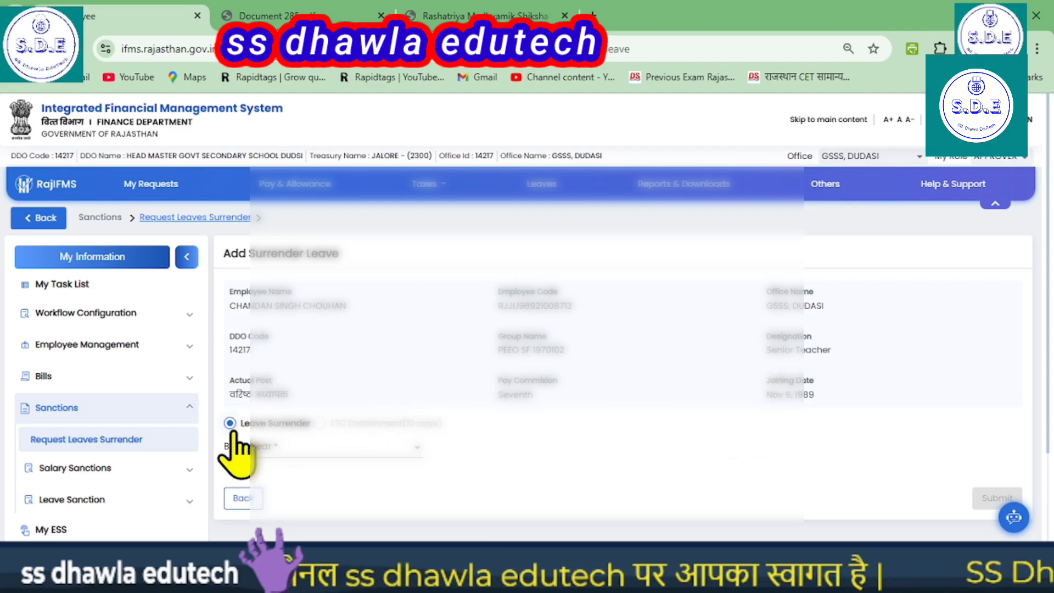
Step: Fill in the leave surrender with block year 2024-25, apply date 18/11/2024, 298 balance leaves and 15 surrender leaves
{"action": "left_click", "coordinate": [263, 448]}
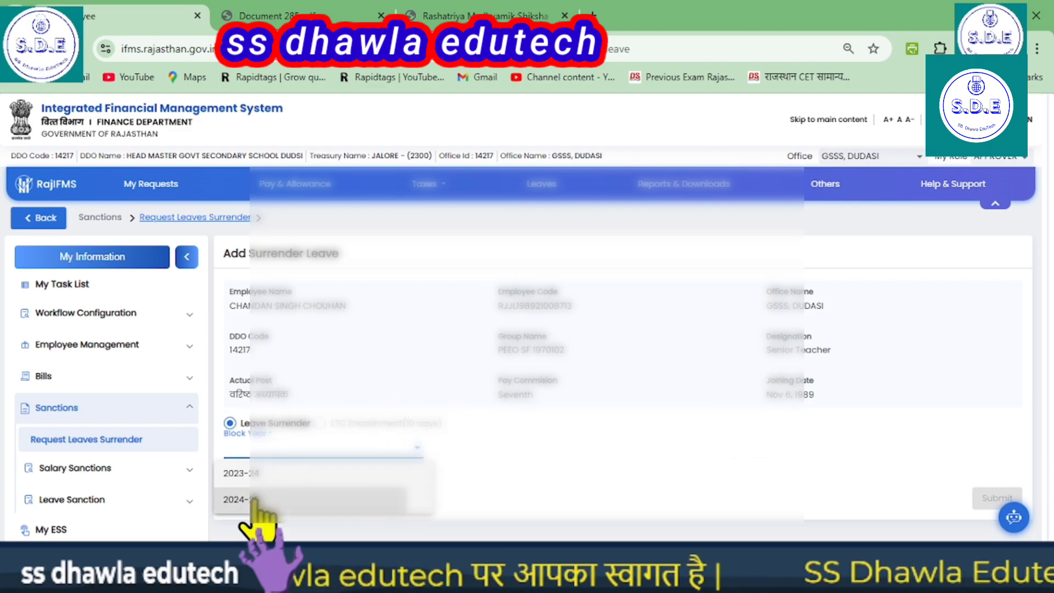
{"action": "left_click", "coordinate": [253, 502]}
{"action": "scroll", "coordinate": [329, 478], "scroll_direction": "down", "scroll_amount": 1}
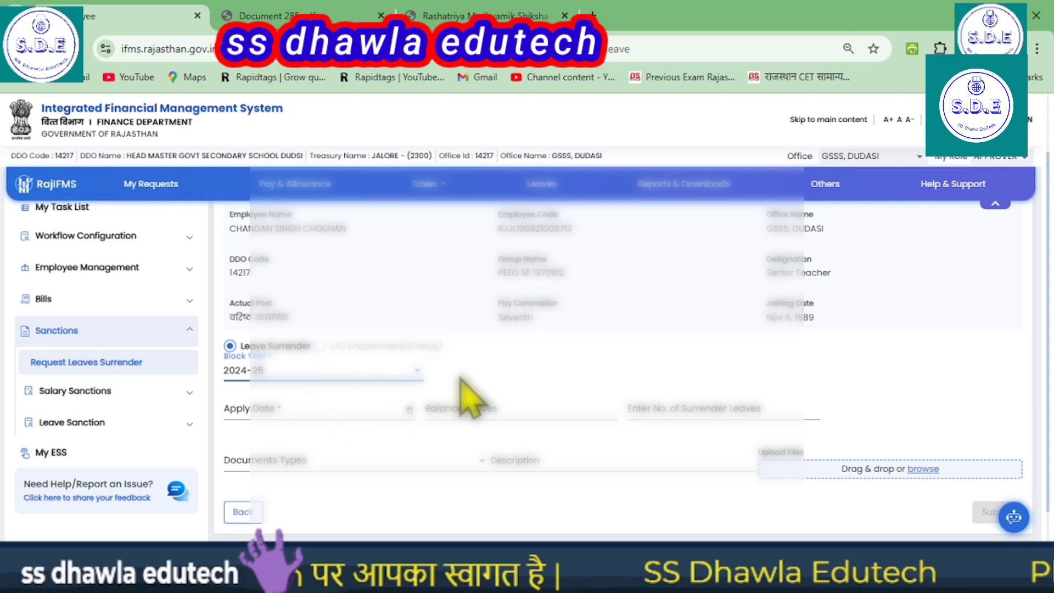
{"action": "left_click", "coordinate": [272, 409]}
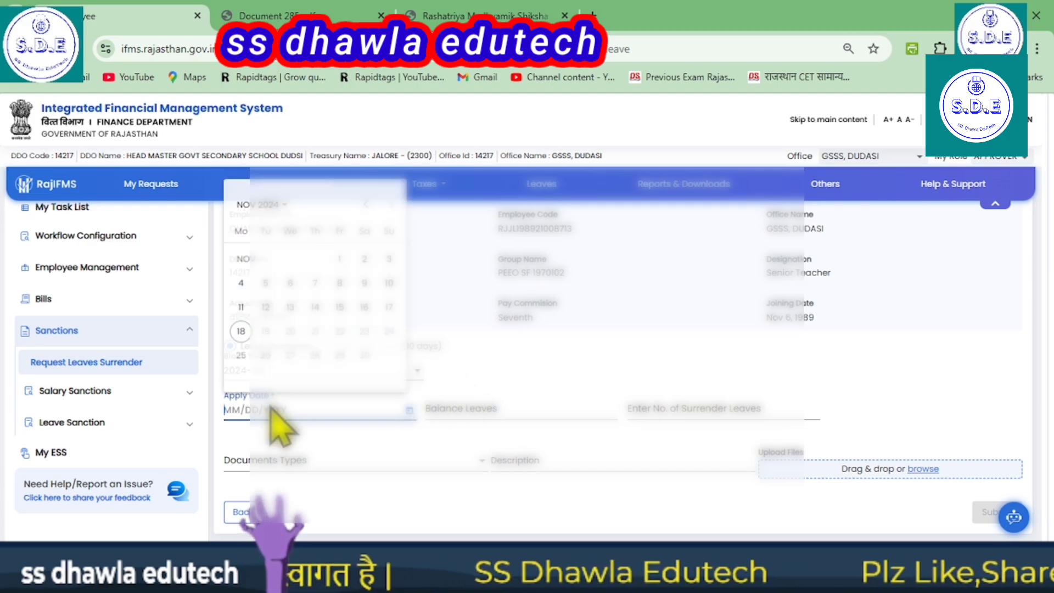
{"action": "left_click", "coordinate": [242, 330]}
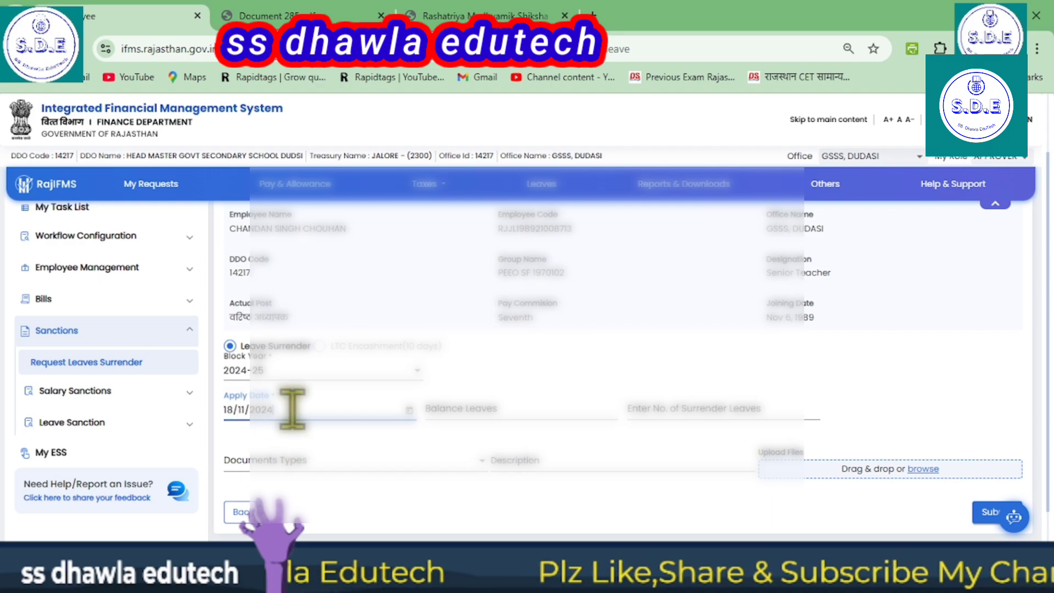
{"action": "left_click", "coordinate": [521, 409]}
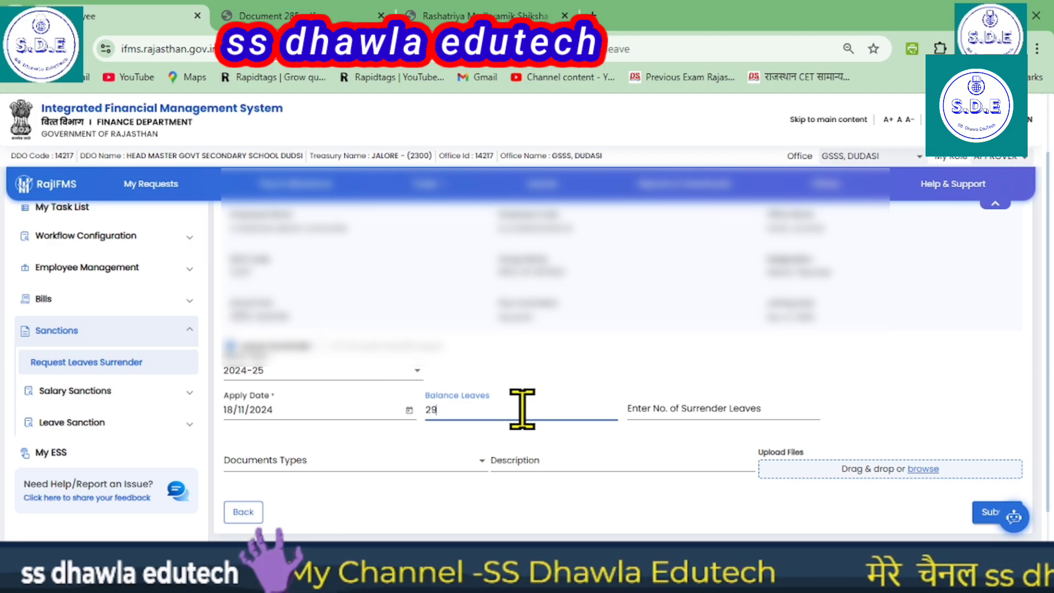
{"action": "left_click", "coordinate": [678, 408]}
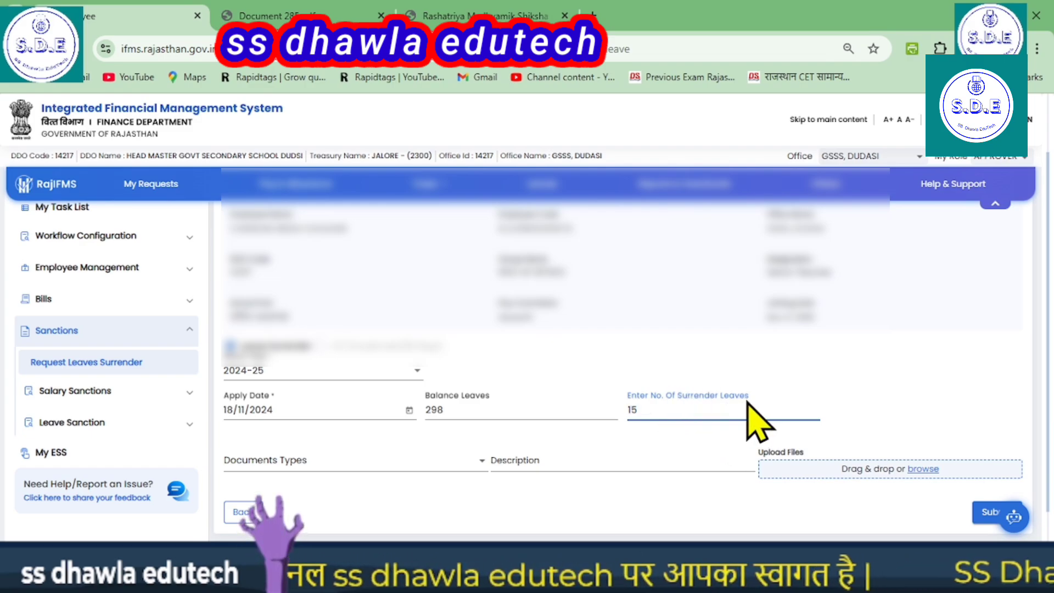
Step: Set the supporting document's type to Leave Surrender Sanction and its description to "order"
{"action": "left_click", "coordinate": [299, 468]}
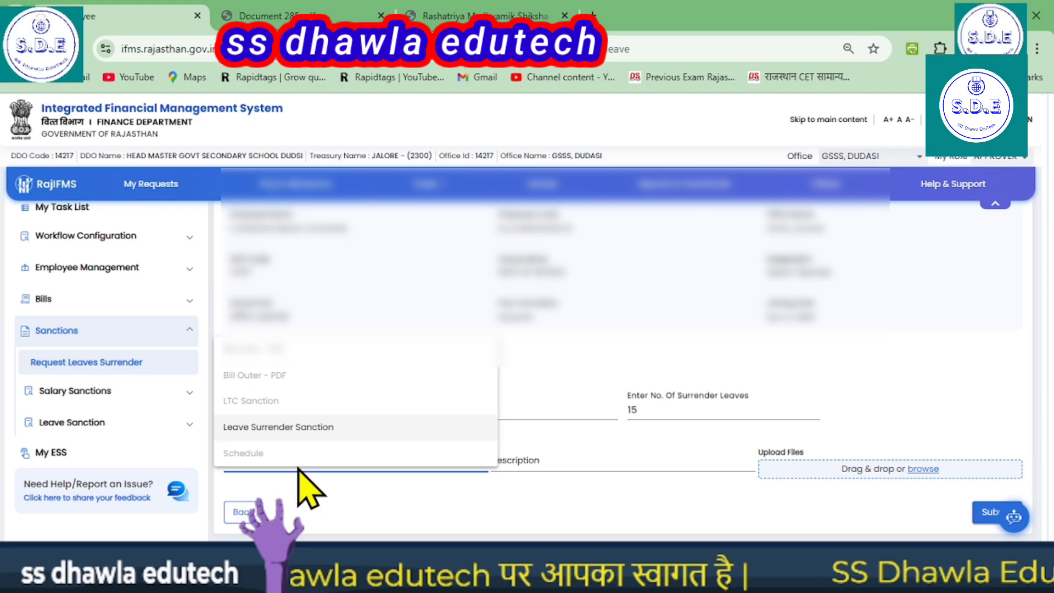
{"action": "left_click", "coordinate": [263, 428]}
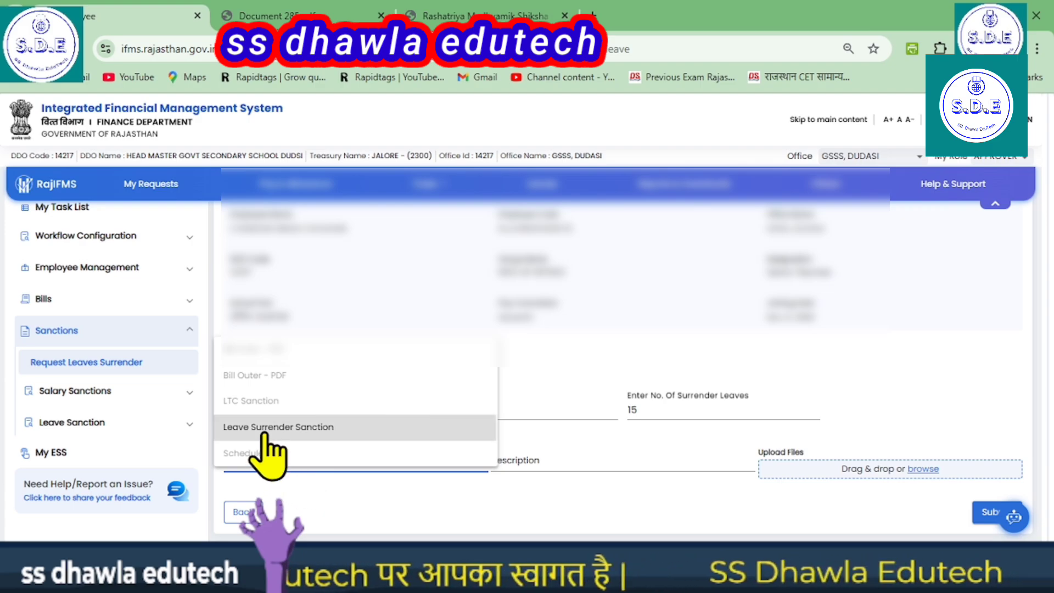
{"action": "left_click", "coordinate": [564, 459]}
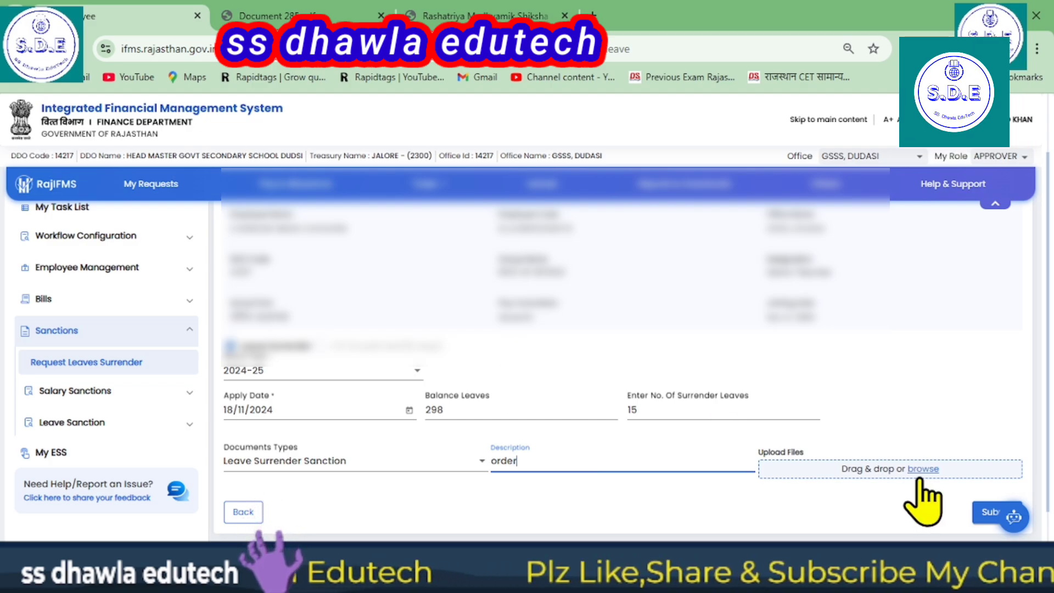
Step: Review the office order in Document 285.pdf, including its table of employees and leave details
{"action": "left_click", "coordinate": [280, 17]}
{"action": "scroll", "coordinate": [596, 319], "scroll_direction": "up", "scroll_amount": 4}
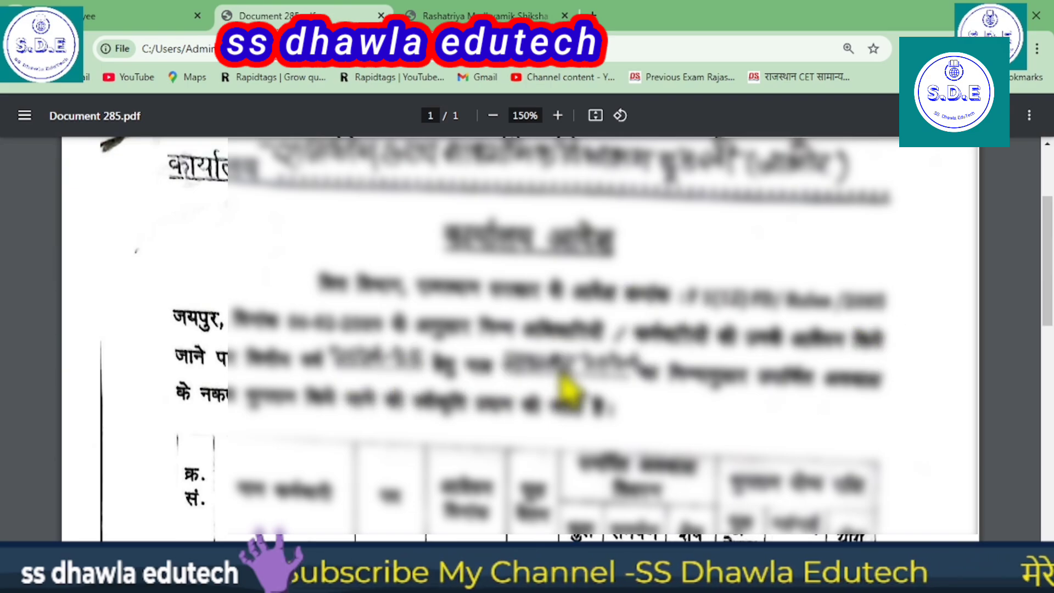
{"action": "scroll", "coordinate": [587, 376], "scroll_direction": "down", "scroll_amount": 3}
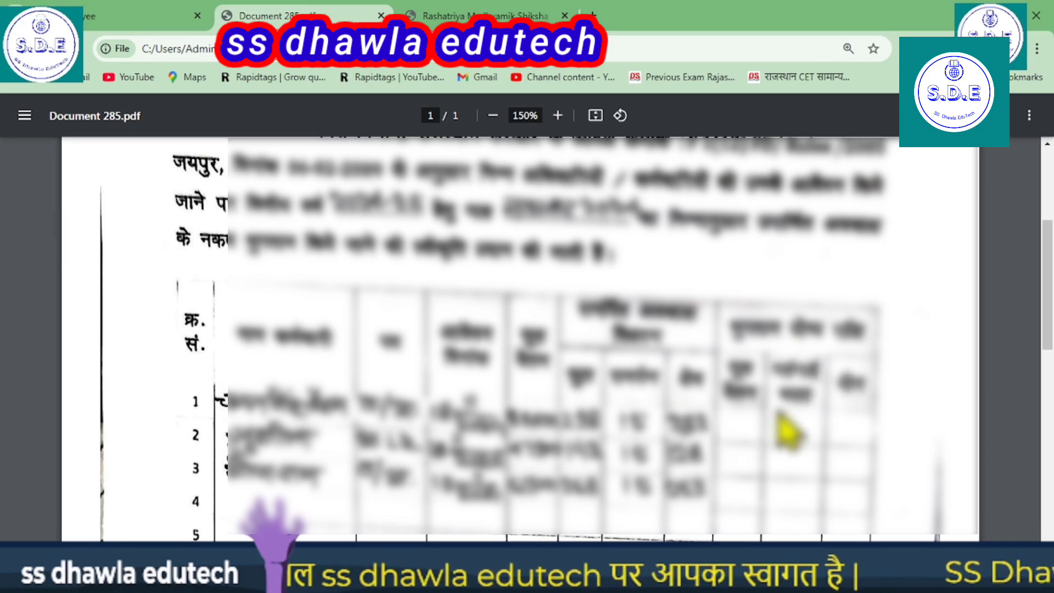
Step: Upload Document 285.pdf to the surrender leave request, then submit the request and acknowledge the confirmation
{"action": "left_click", "coordinate": [156, 22]}
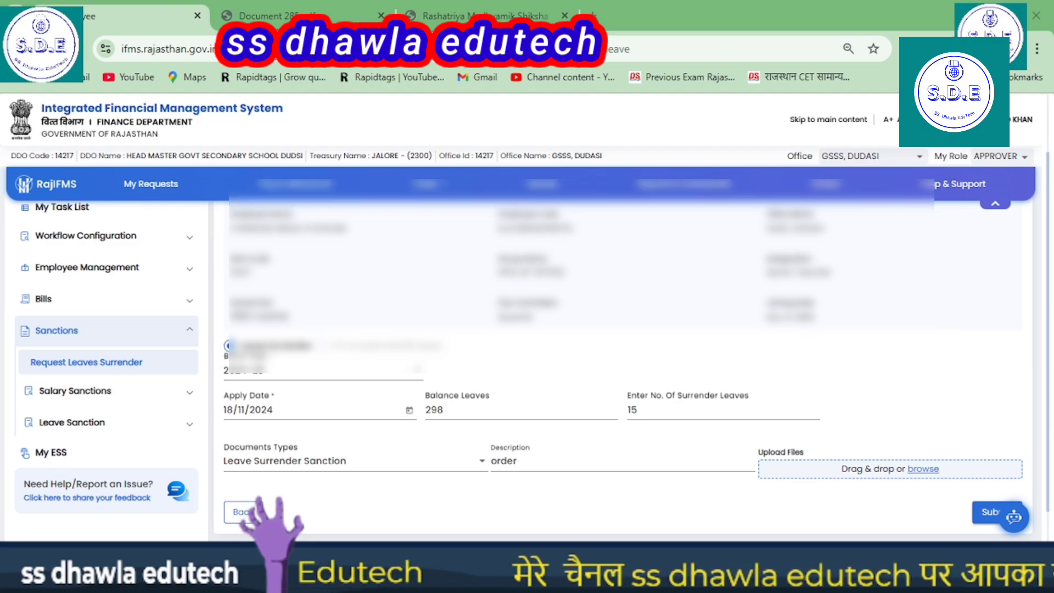
{"action": "scroll", "coordinate": [759, 431], "scroll_direction": "down", "scroll_amount": 1}
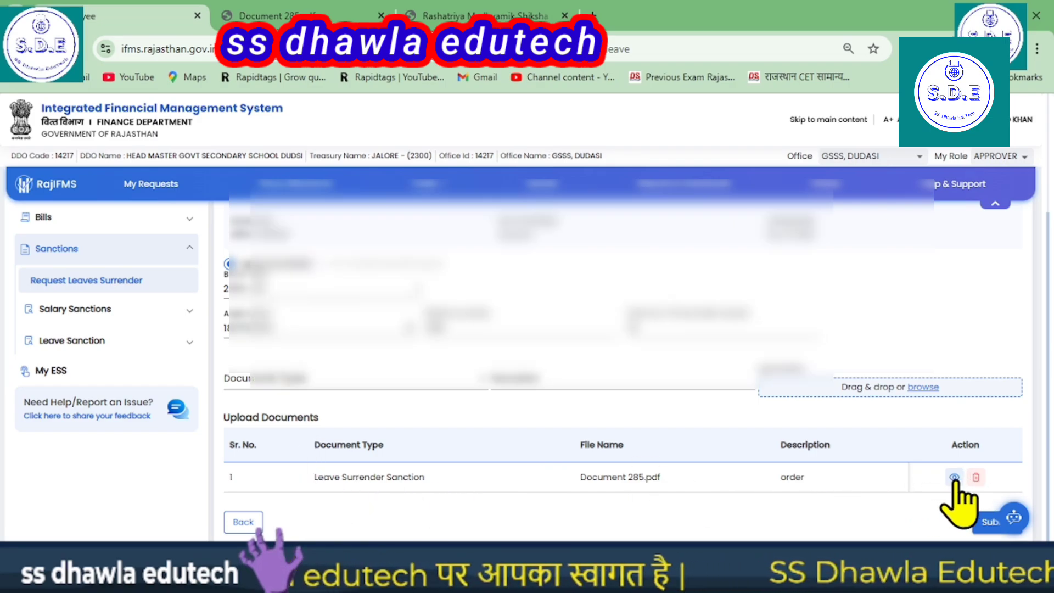
{"action": "left_click", "coordinate": [987, 523]}
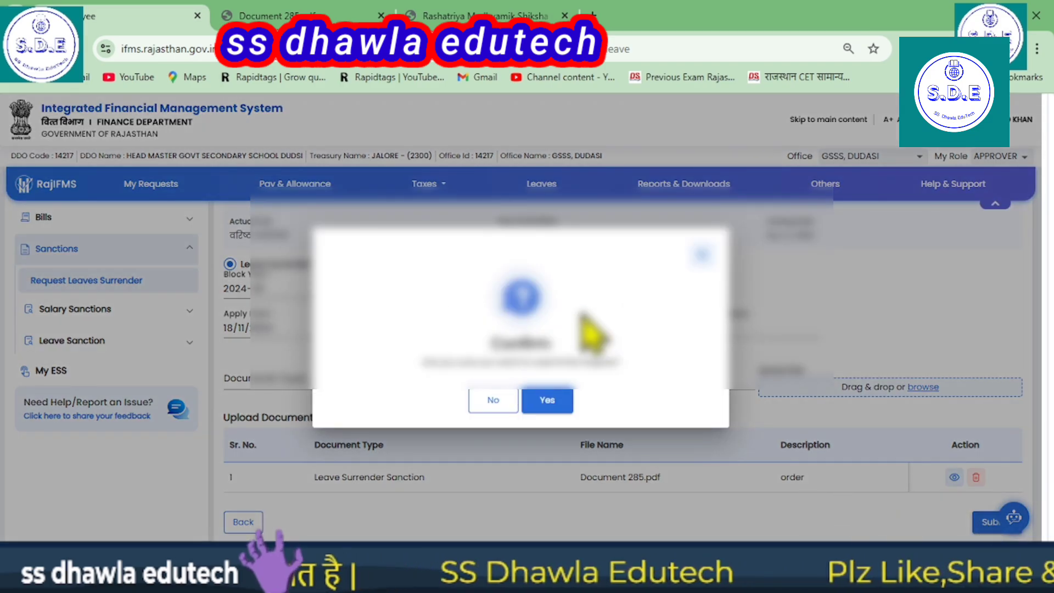
{"action": "left_click", "coordinate": [547, 400]}
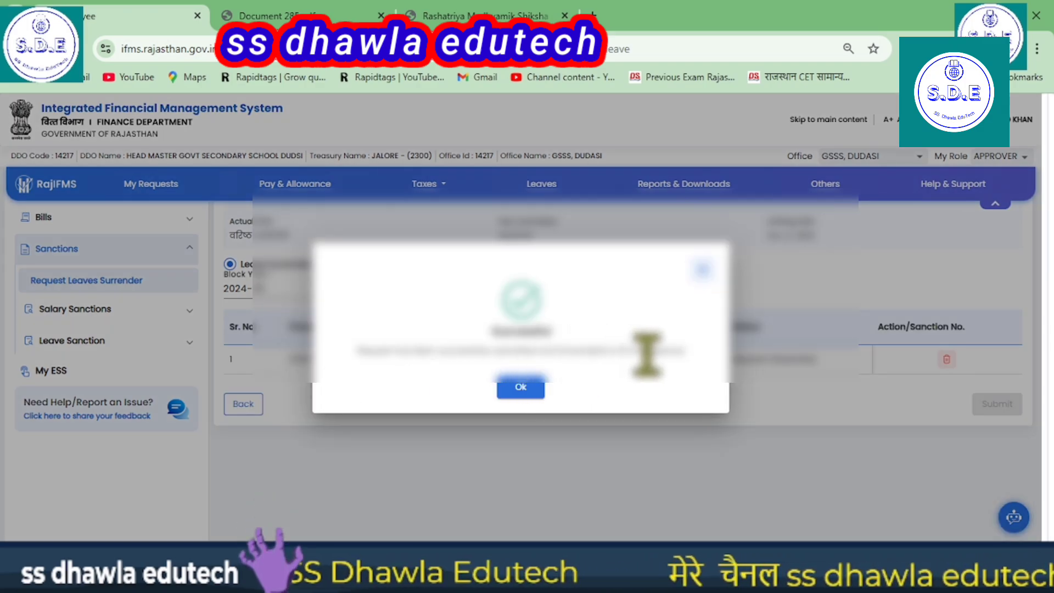
{"action": "double_click", "coordinate": [614, 352]}
{"action": "left_click_drag", "start_coordinate": [613, 351], "coordinate": [683, 350]}
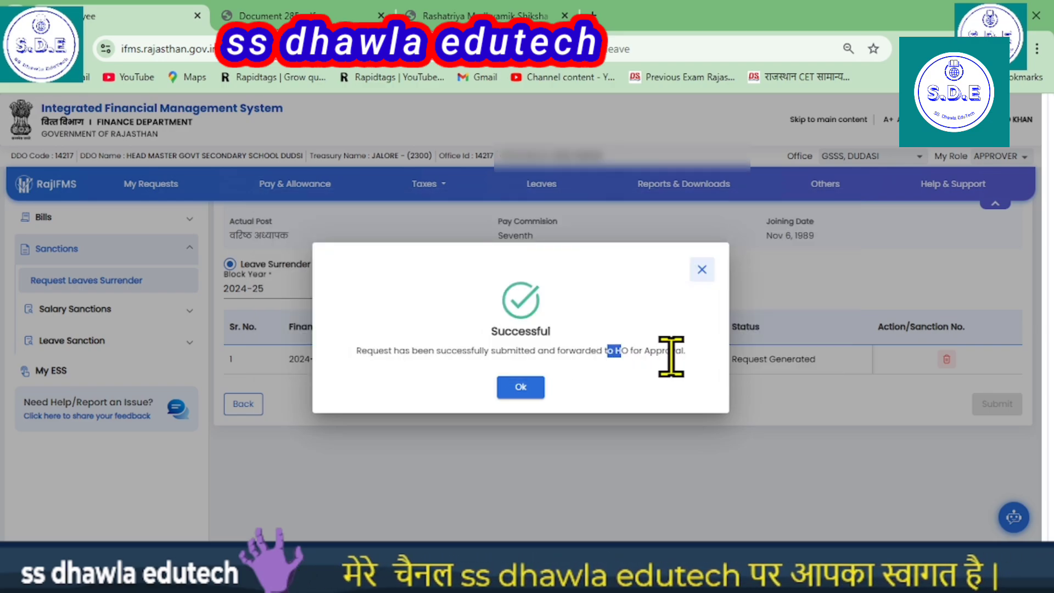
{"action": "left_click", "coordinate": [520, 387]}
Step: Open the Change Desk & Role option for the signed-in account
{"action": "left_click", "coordinate": [969, 151]}
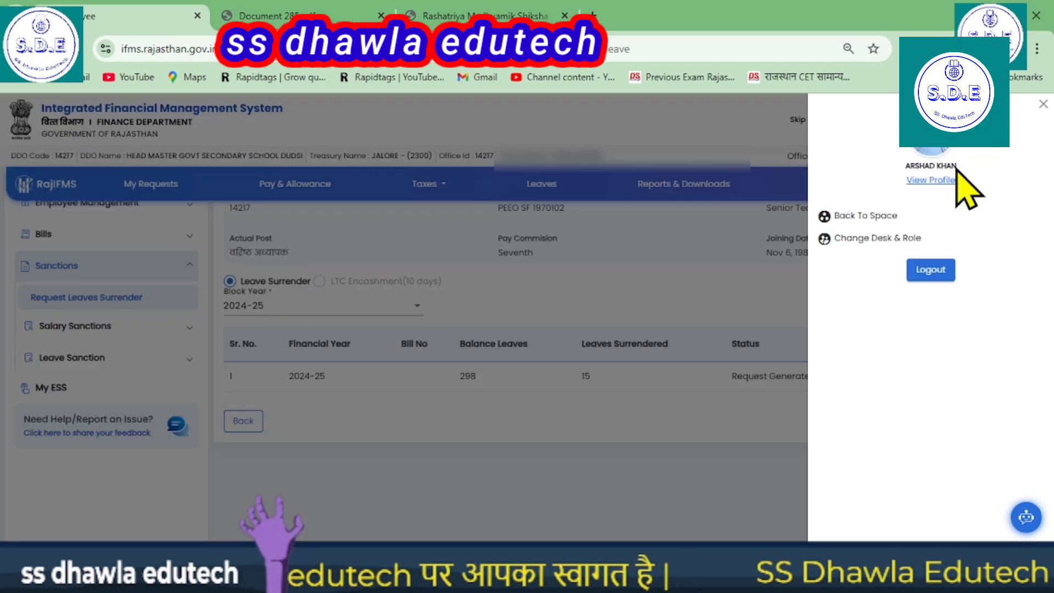
{"action": "left_click", "coordinate": [882, 247]}
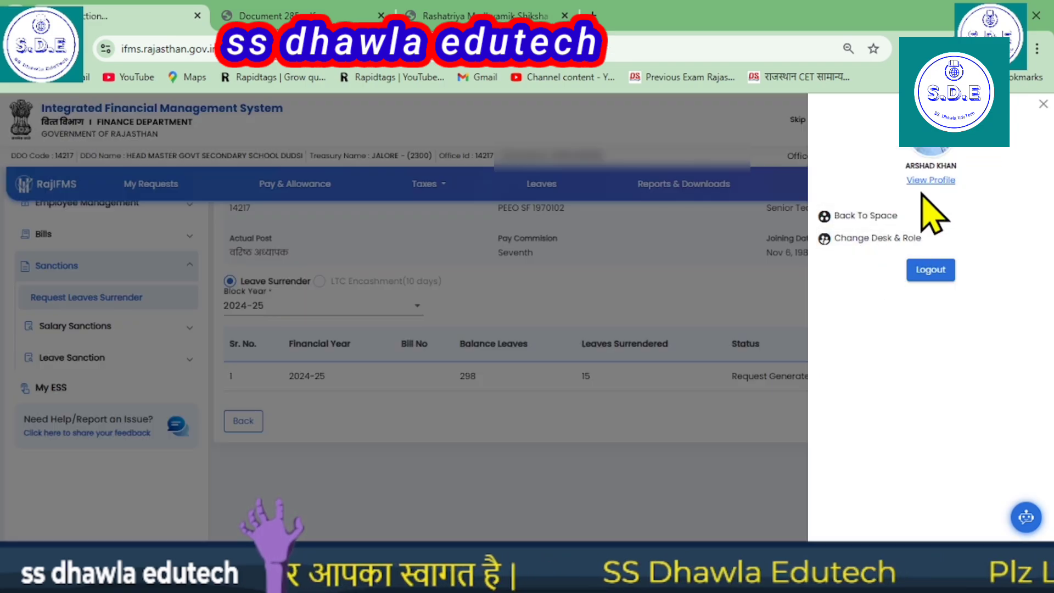